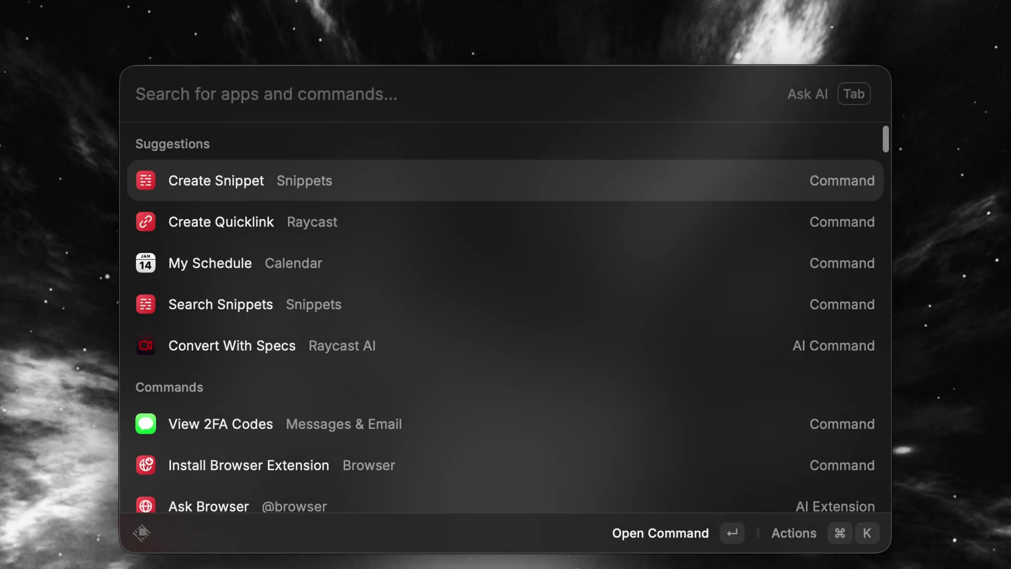
Find My Schedule, open Configure Command, and record ⌥⇧M as its hotkey
text(my sched)
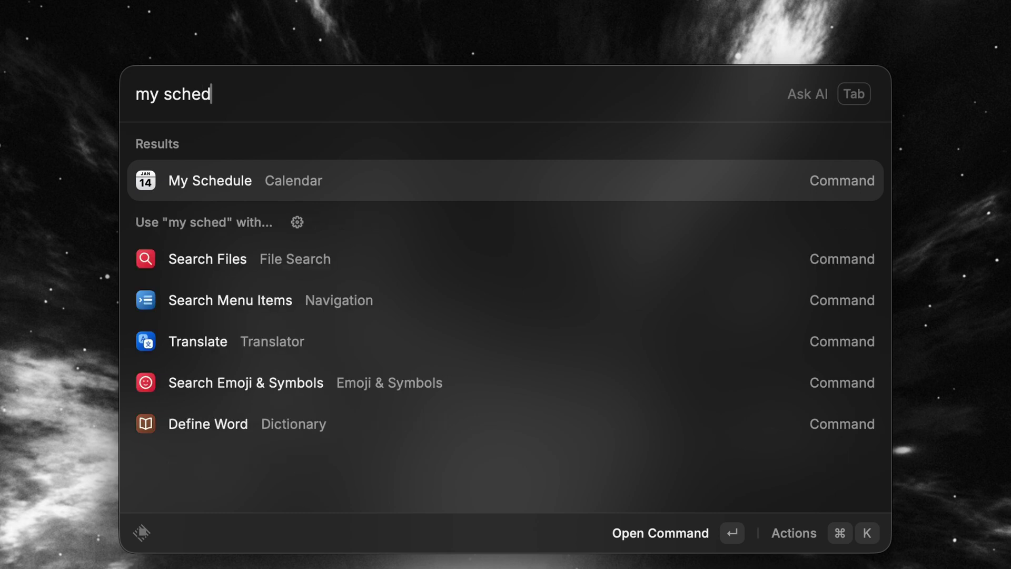
key(super+k)
text(configu)
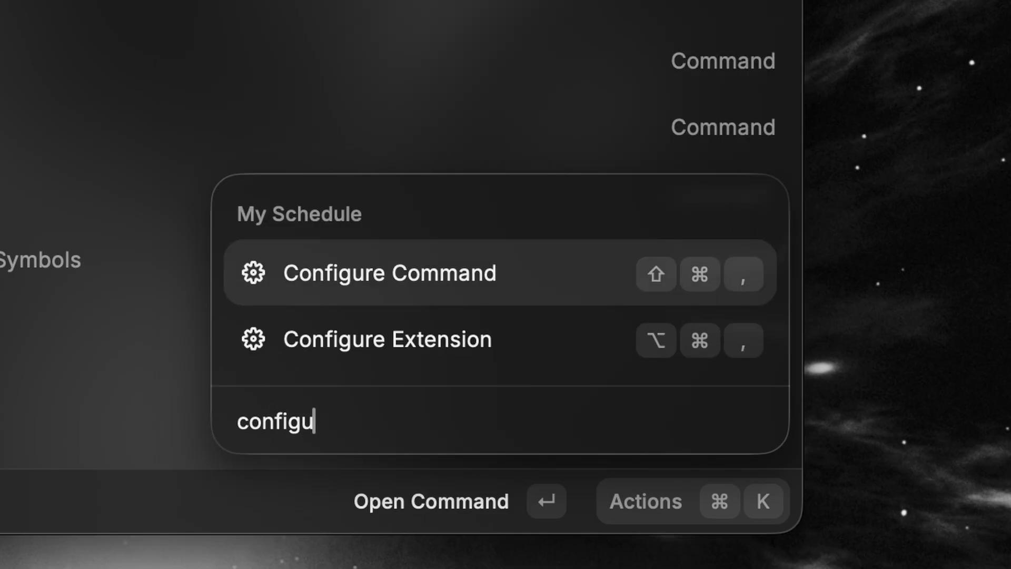
key(Return)
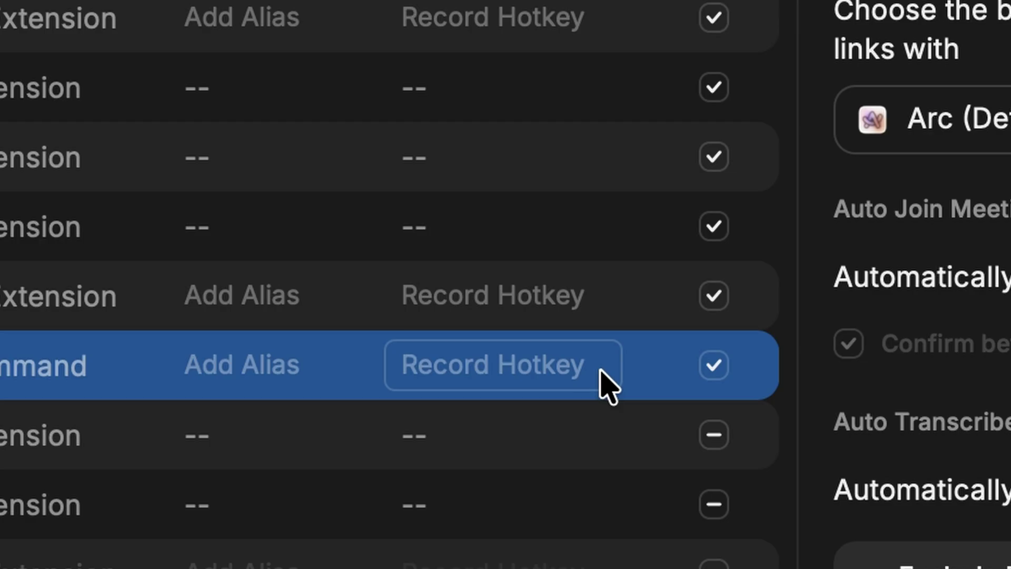
click(579, 298)
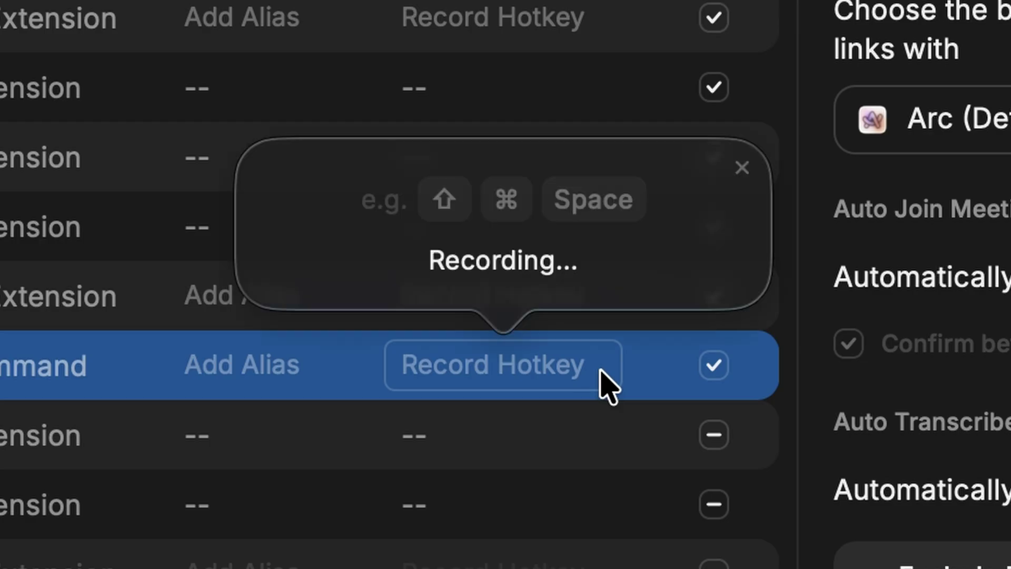
key(alt+shift+m)
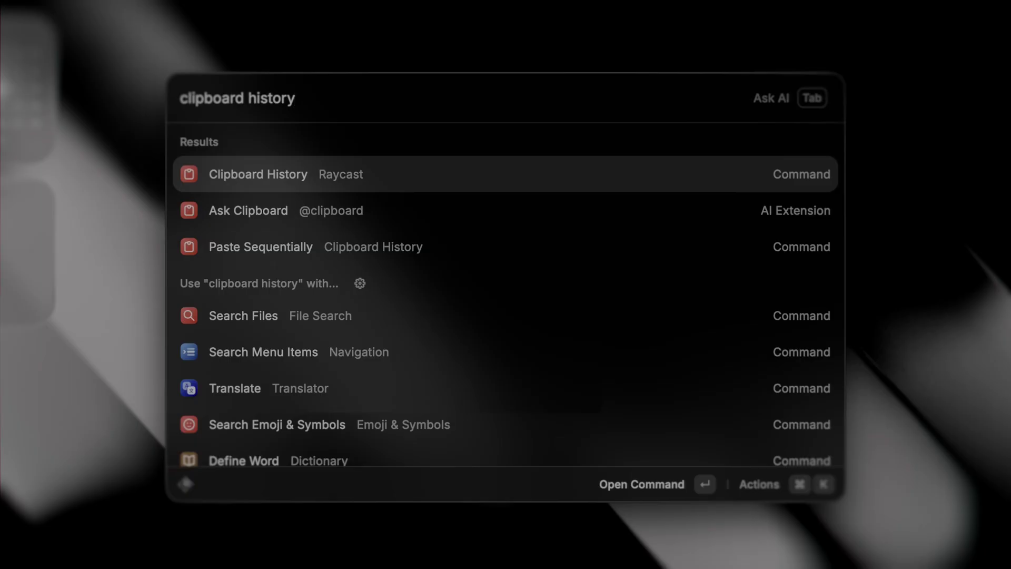
Configure Clipboard History's hotkey, trying ⇧⌘V, ⌥⌘V and Hyper+V in turn
key(super+k)
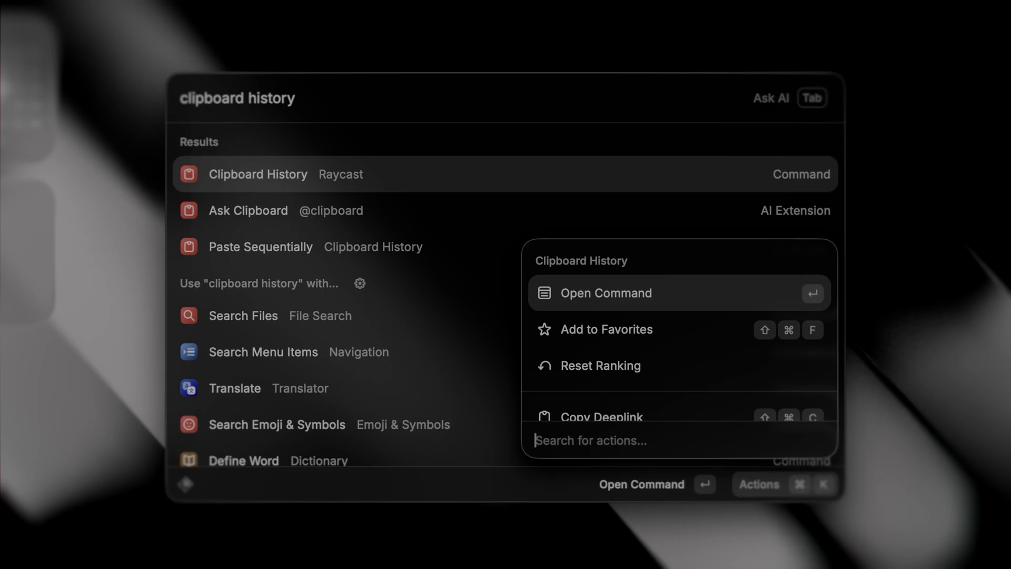
text(confi)
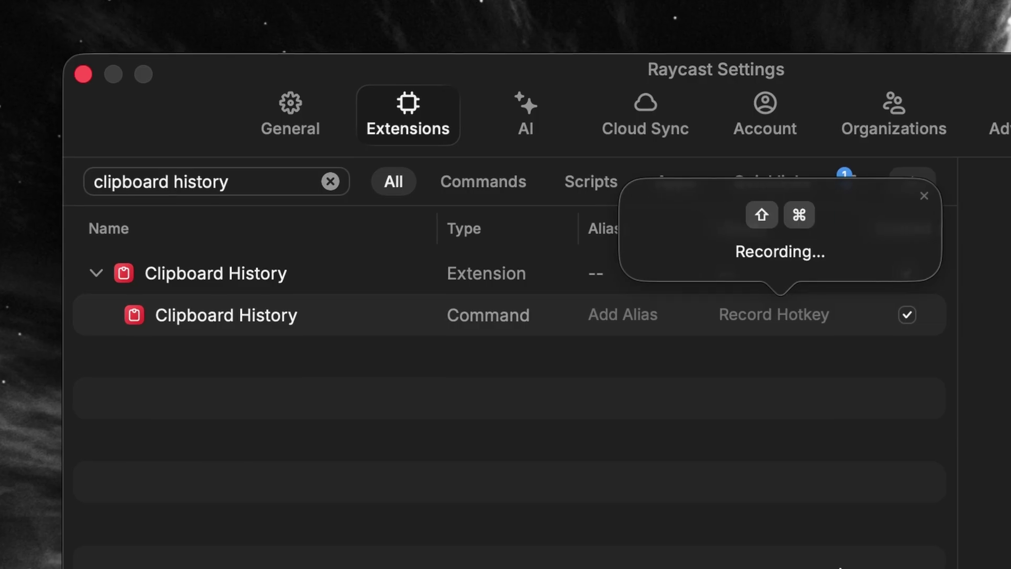
key(shift+super+v)
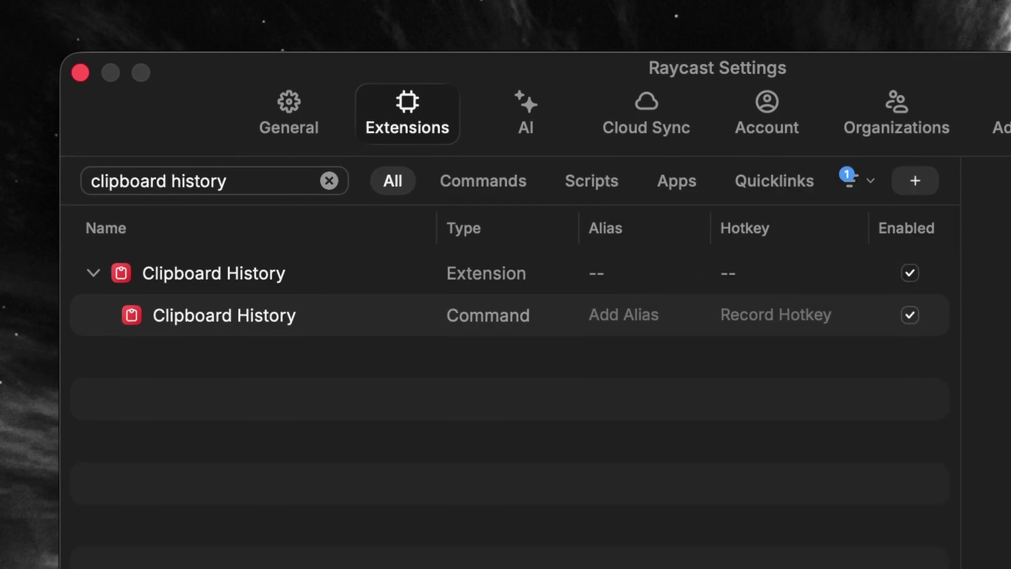
click(748, 314)
key(alt+super+v)
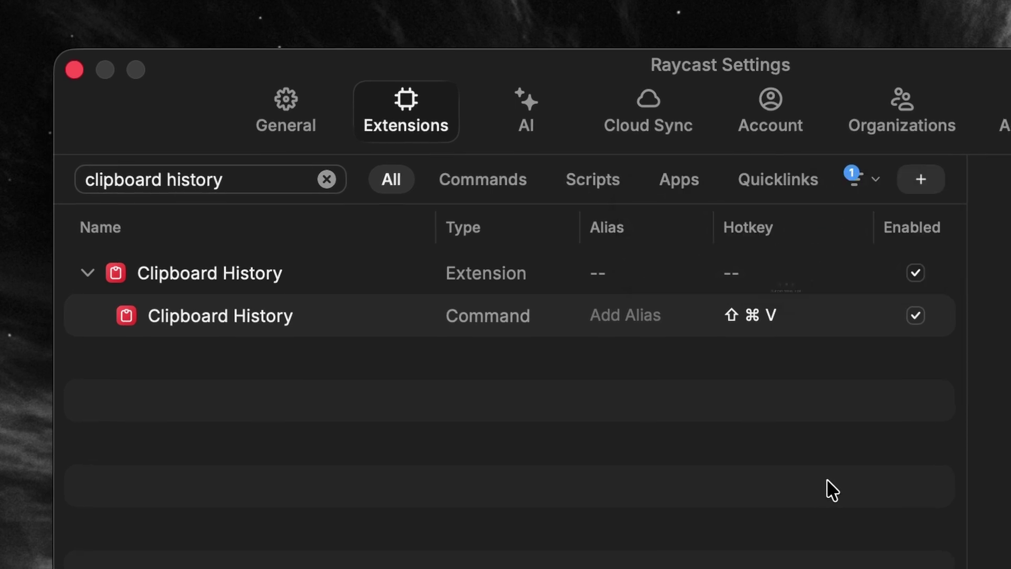
click(799, 319)
key(ctrl+alt+shift+super+v)
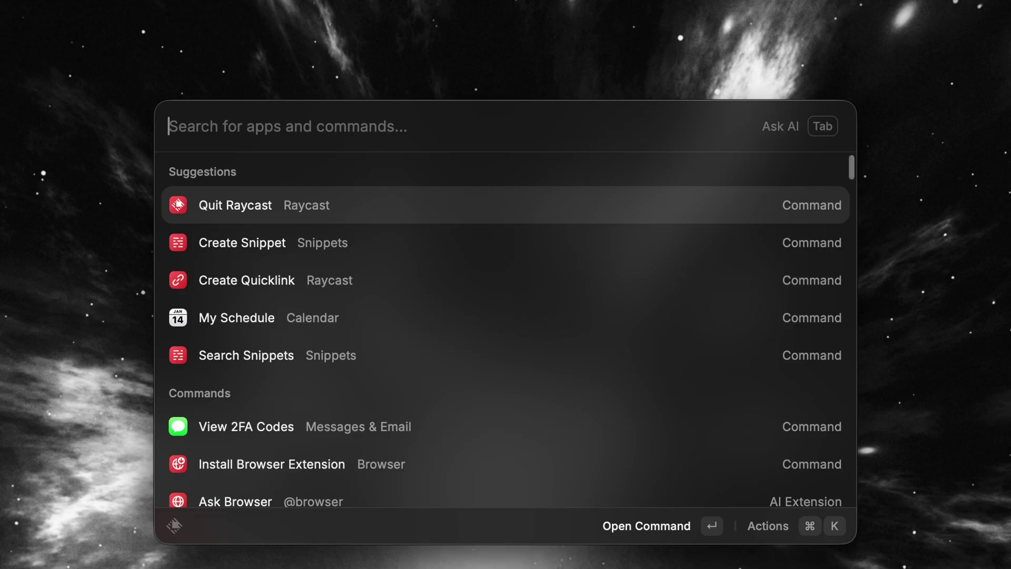
text(window manag)
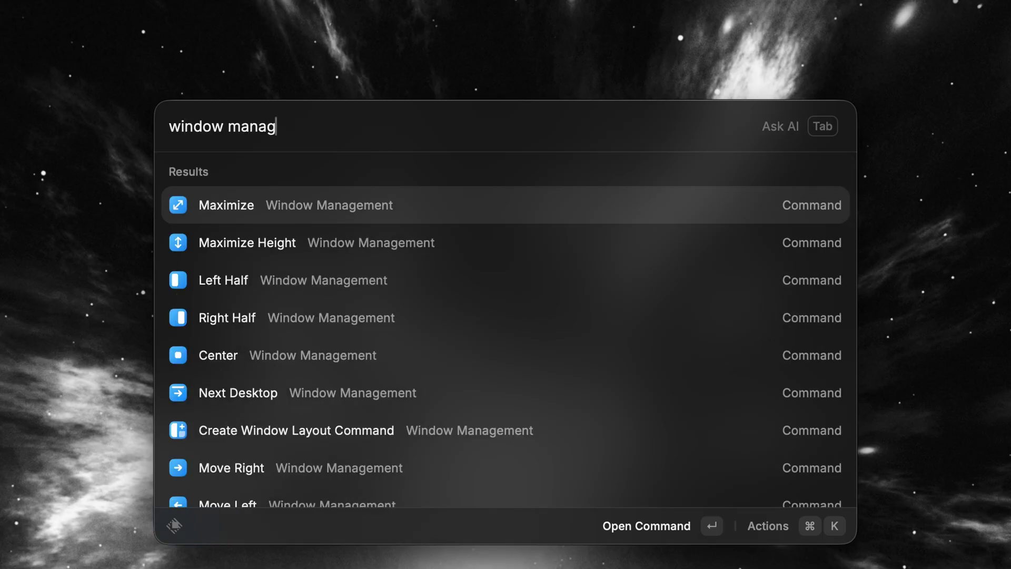
key(Down)
key(Down)
key(Down)
key(Down)
key(Down)
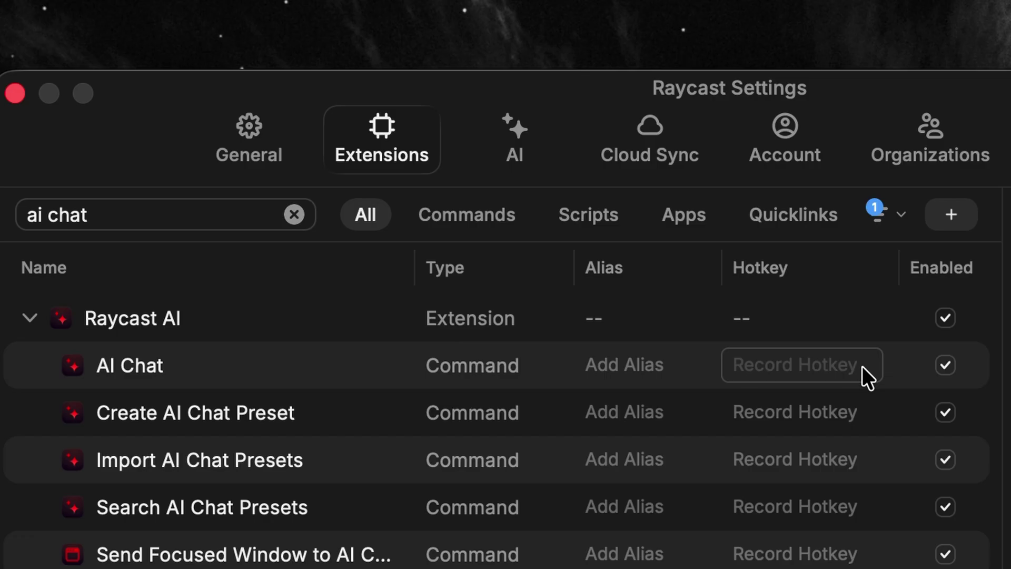
Record Hyper+A as the AI Chat command's hotkey in Extensions settings
click(861, 365)
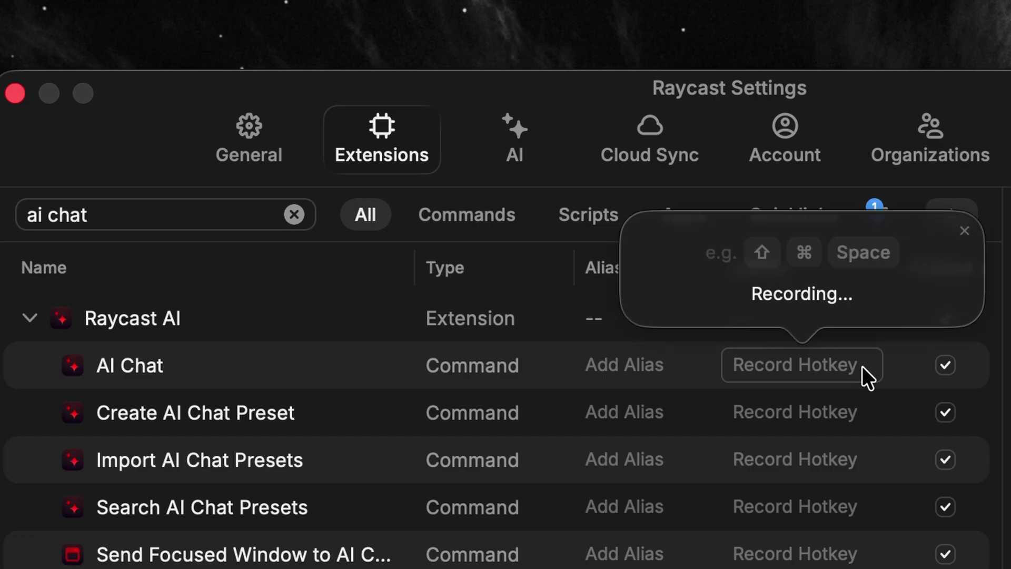
key(ctrl+alt+shift+super+a)
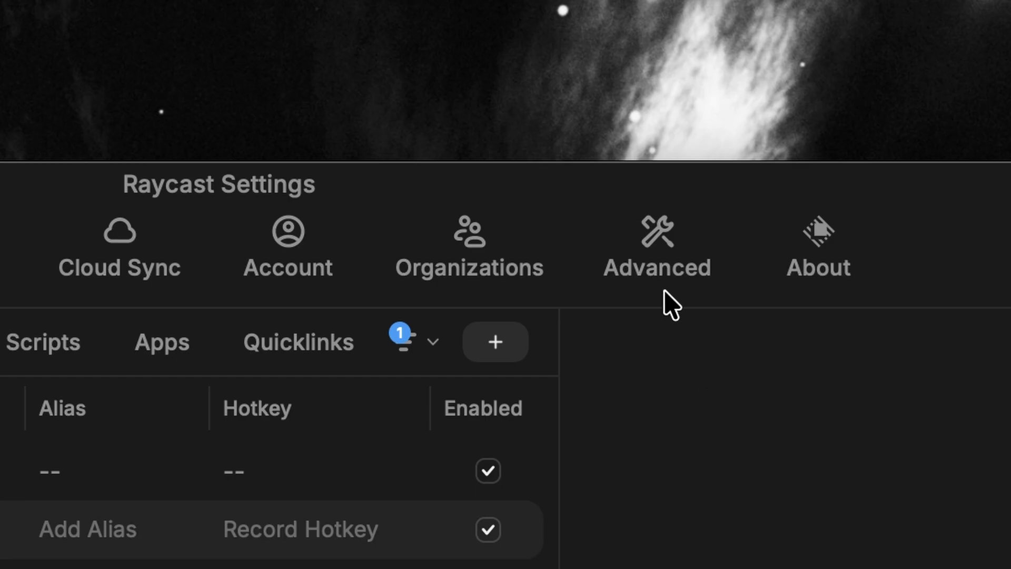
In Advanced settings, set the Hyper Key dropdown to Caps Lock
click(659, 278)
scroll(749, 176, down, 5)
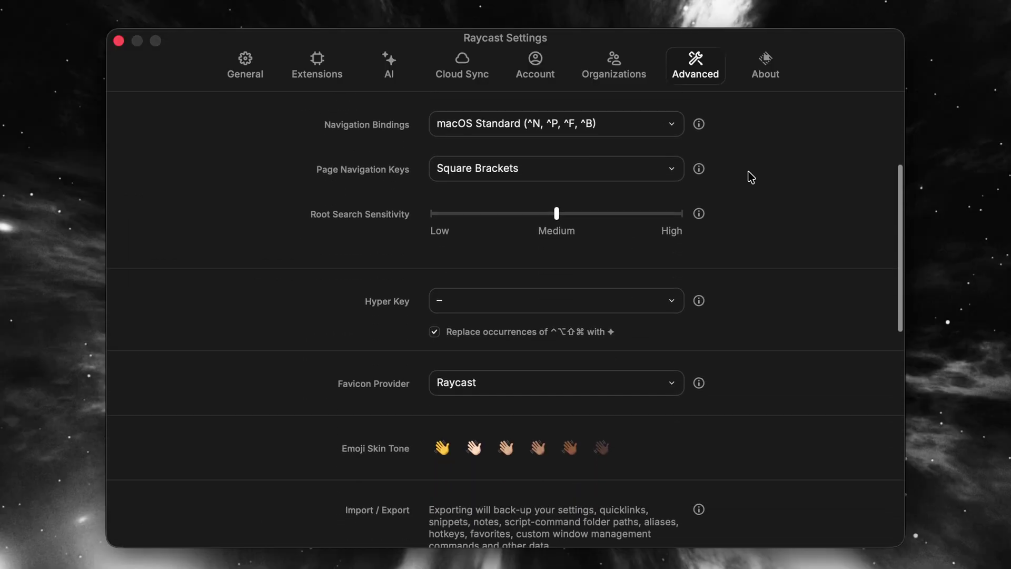
click(784, 120)
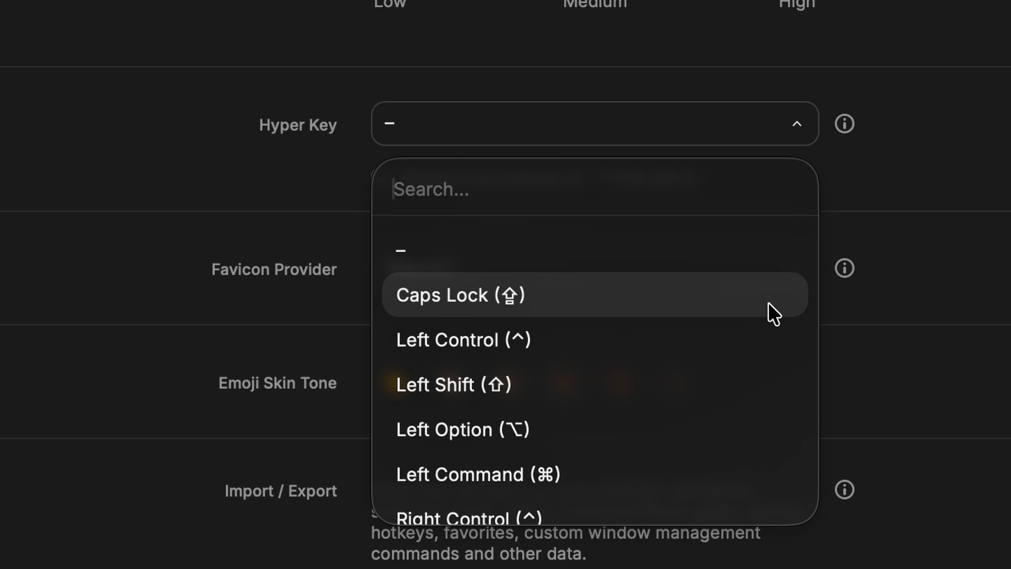
click(767, 302)
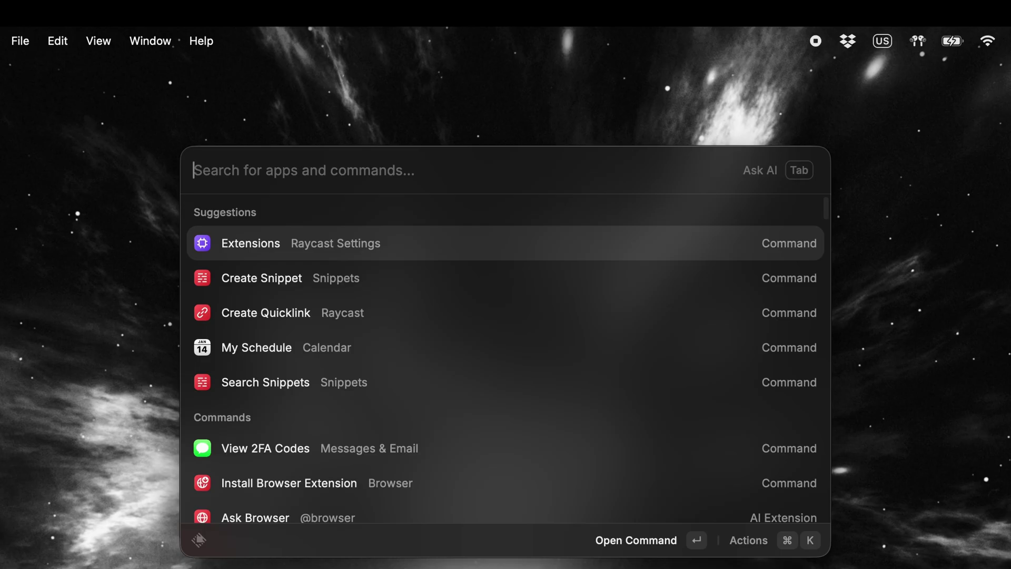
Search 'search emoj' and choose Configure Command for Search Emoji & Symbols
text(search emoji)
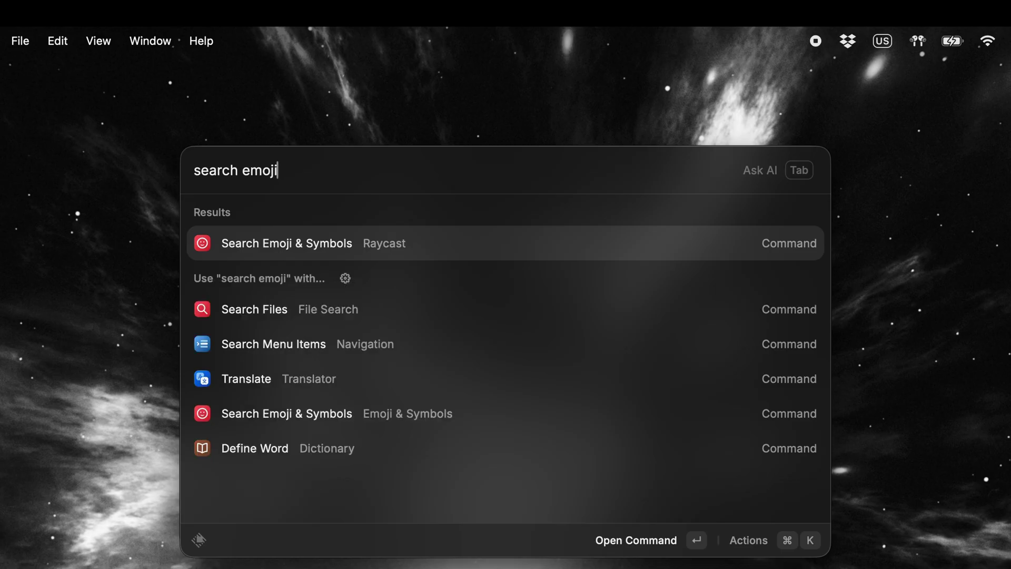
key(super+k)
text(conf)
key(Return)
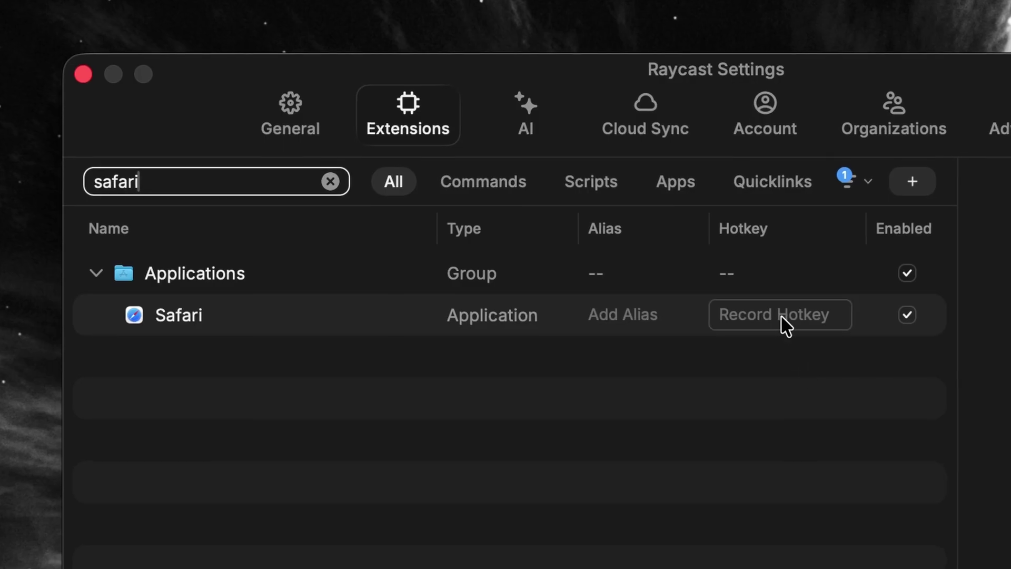
Record Safari's launch hotkey, trying ⌥S, ⌥B and ⌥I before settling on ⌥W
click(783, 325)
key(alt+s)
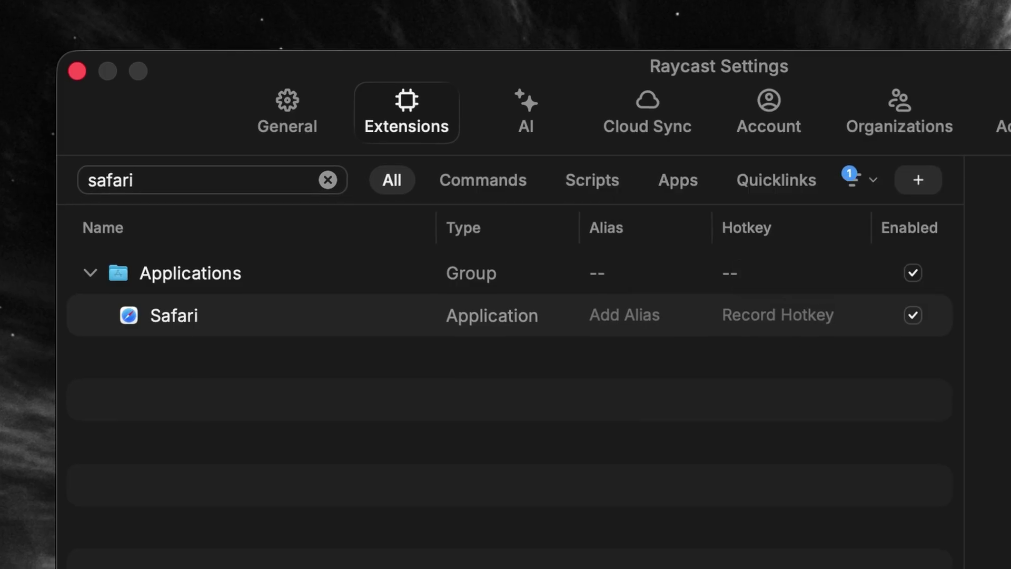
key(alt+b)
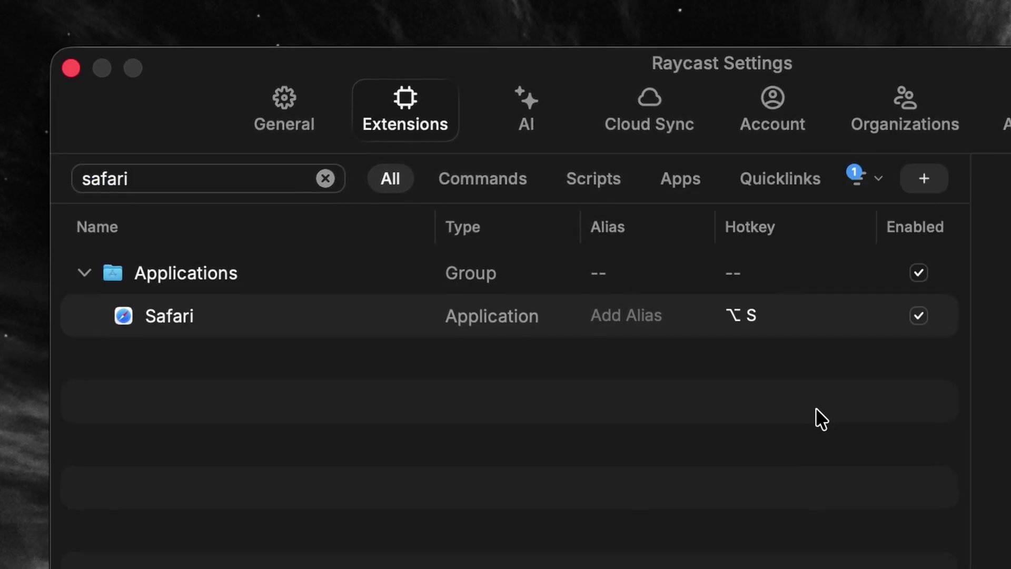
click(774, 322)
key(alt+i)
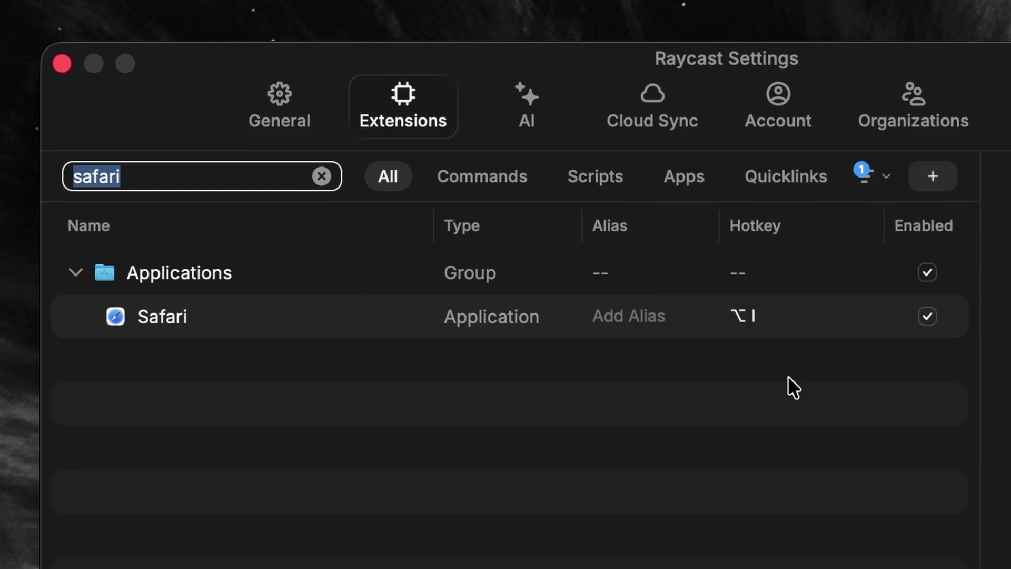
click(787, 318)
key(alt+w)
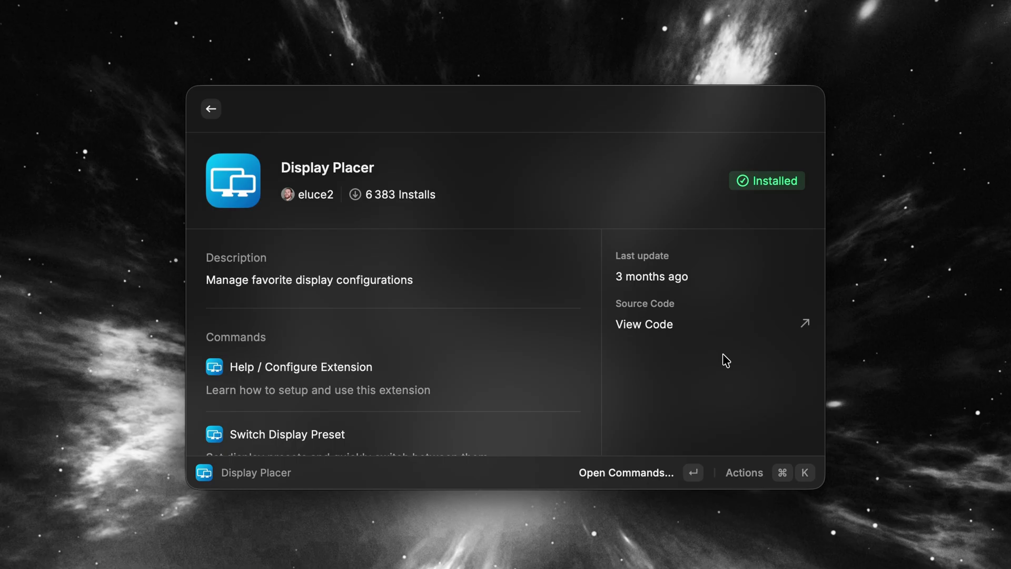
Scroll through the Display Placer commands list to the Load Display Preset entries
scroll(723, 354, down, 5)
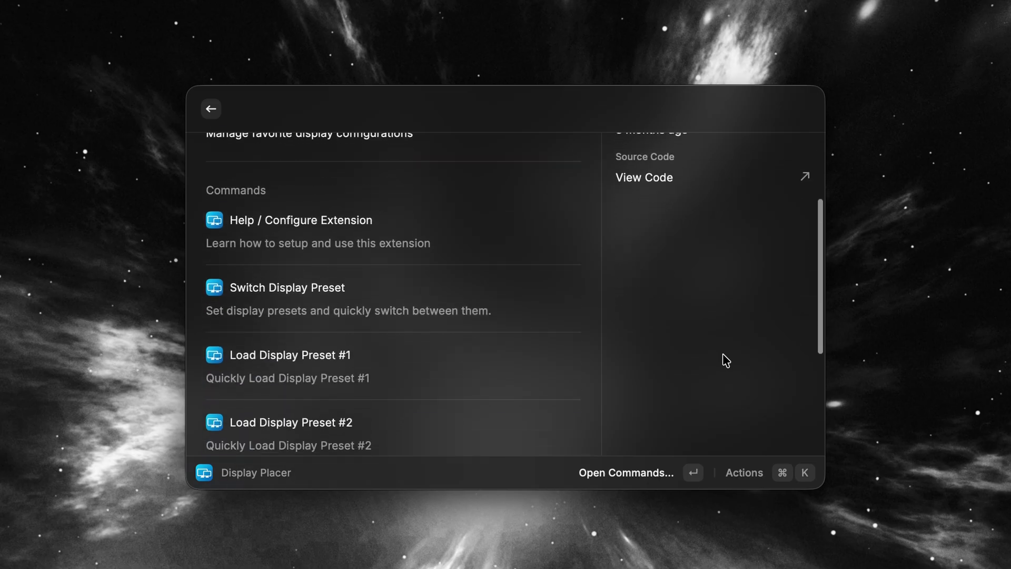
scroll(723, 354, down, 7)
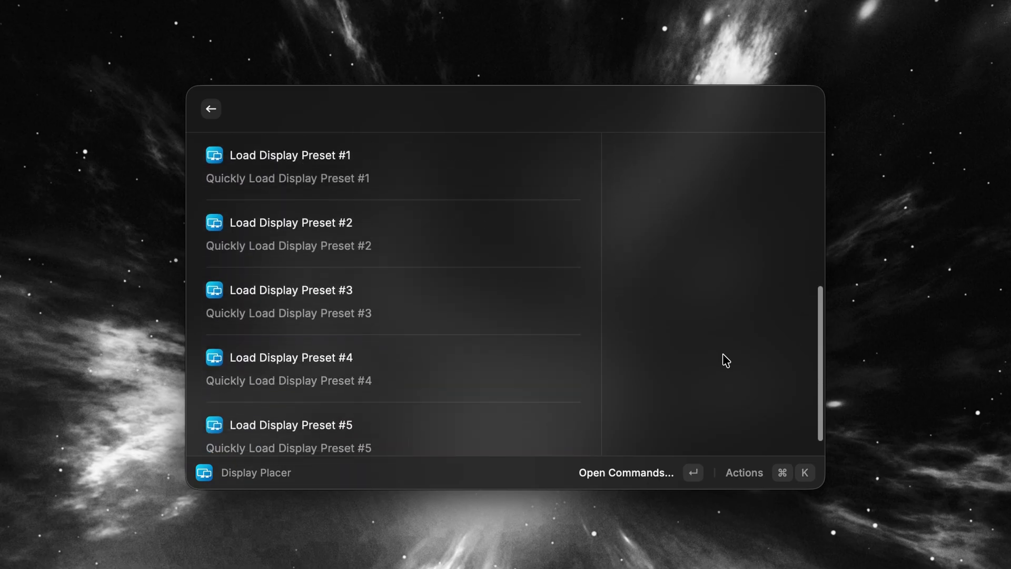